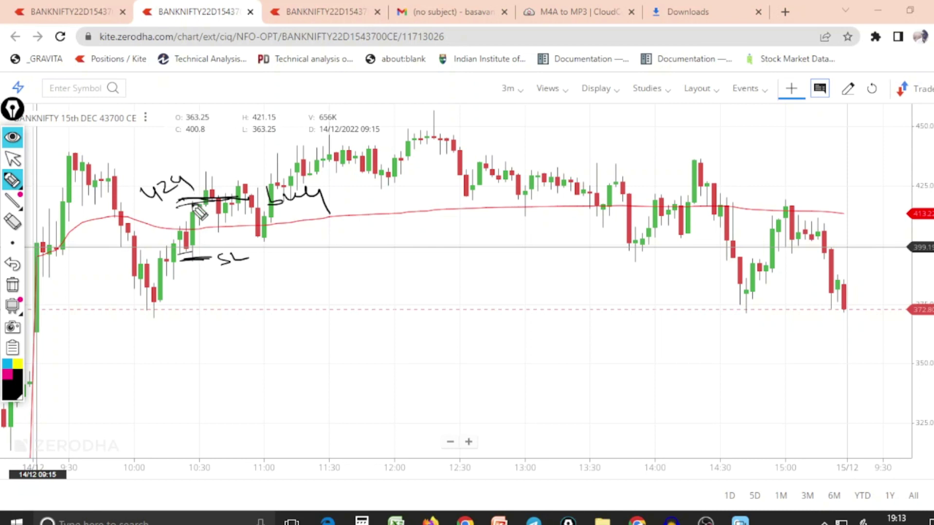
- Handwrite 390 below the stop-loss line, a circled 34 labelled SL, and an arrow to "min SL" pointing to 20 and a circled 25
mouse_move(162, 293)
left_mouse_down()
mouse_move(165, 312)
mouse_move(199, 303)
mouse_move(202, 287)
left_mouse_up()
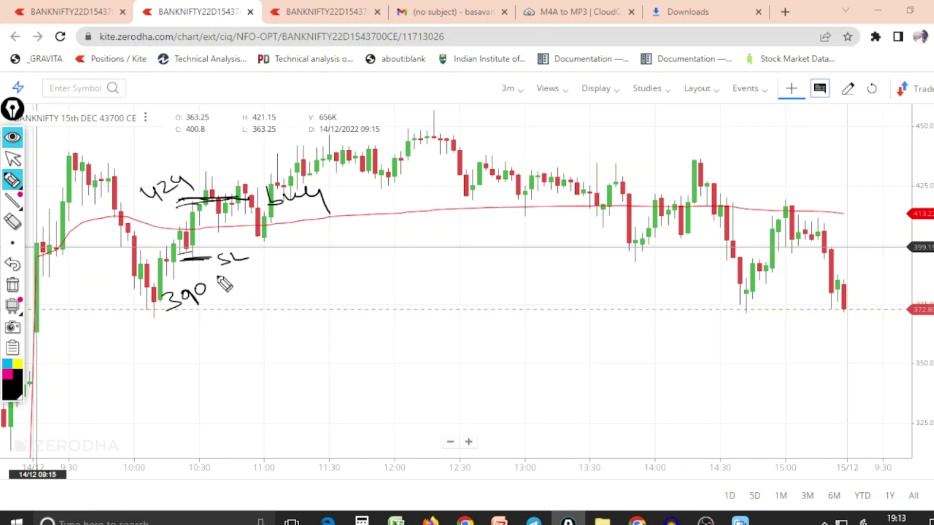
mouse_move(306, 275)
left_mouse_down()
mouse_move(307, 294)
mouse_move(335, 285)
mouse_move(340, 271)
mouse_move(378, 266)
left_mouse_up()
left_click_drag(389, 247, 409, 254)
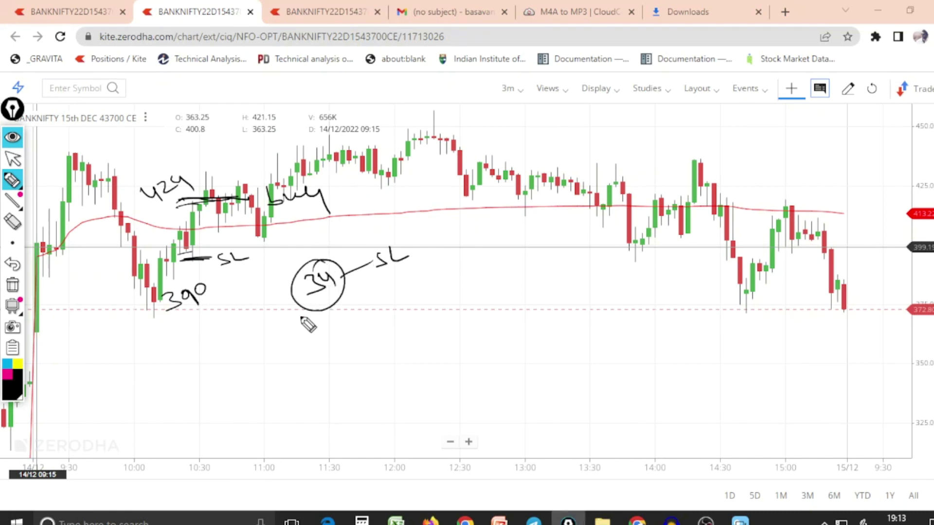
mouse_move(333, 308)
left_mouse_down()
mouse_move(346, 334)
mouse_move(357, 324)
mouse_move(369, 354)
mouse_move(417, 324)
mouse_move(520, 298)
mouse_move(557, 274)
left_mouse_up()
mouse_move(517, 322)
left_mouse_down()
mouse_move(538, 319)
mouse_move(521, 330)
mouse_move(554, 299)
left_mouse_up()
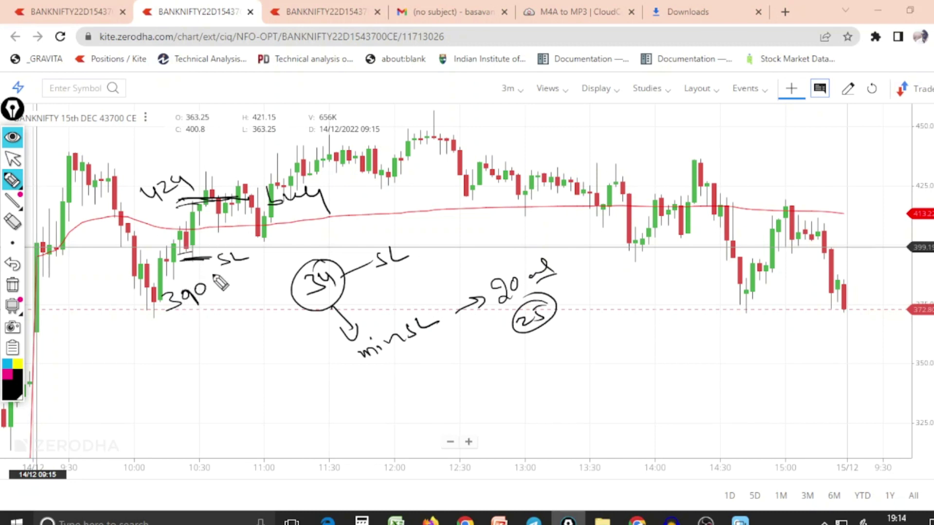
- Draw a double-headed arrow between the 424 entry and 390 stop levels, and emphasise the 20/25 values and "min SL"
left_click_drag(190, 320, 257, 307)
mouse_move(235, 207)
left_mouse_down()
mouse_move(245, 306)
mouse_move(256, 305)
left_mouse_up()
left_click_drag(220, 230, 265, 235)
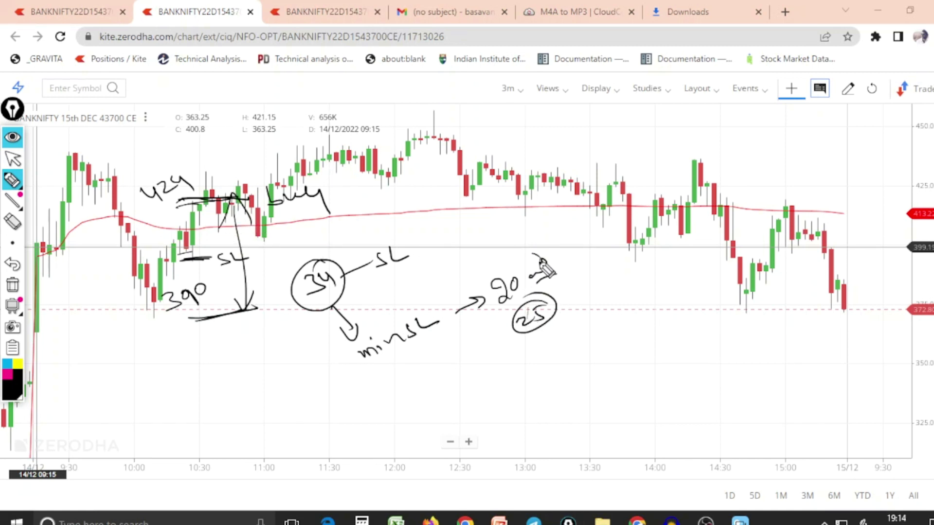
left_click_drag(506, 275, 494, 311)
left_click_drag(370, 362, 434, 342)
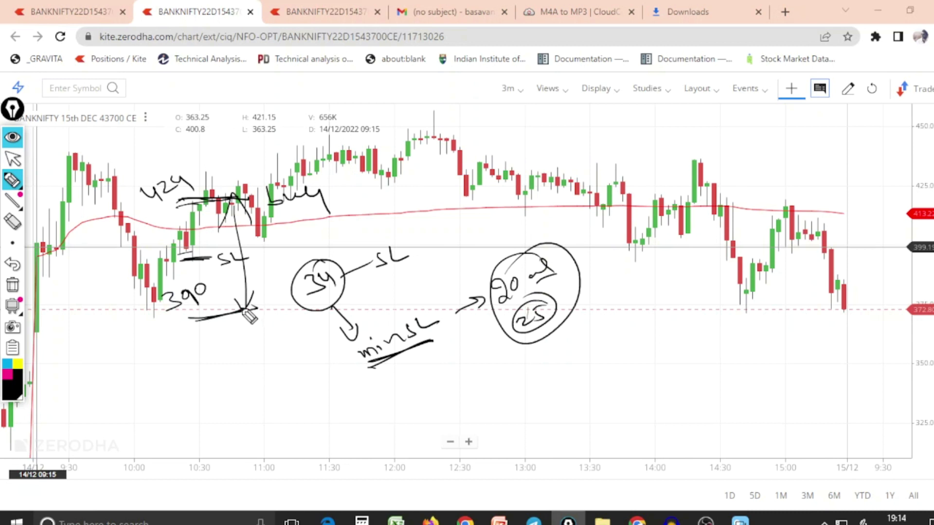
- Clear the annotations except for a fresh start and handwrite a list reading "Entry", "SL → min SL" and "TSL" below the candles
left_click(13, 284)
mouse_move(470, 303)
left_mouse_down()
mouse_move(535, 300)
mouse_move(566, 285)
mouse_move(556, 282)
left_mouse_up()
left_click_drag(565, 324, 553, 338)
mouse_move(565, 325)
left_mouse_down()
mouse_move(585, 329)
mouse_move(627, 311)
left_mouse_up()
mouse_move(608, 308)
left_mouse_down()
mouse_move(631, 315)
mouse_move(653, 299)
mouse_move(710, 290)
left_mouse_up()
left_click(648, 291)
left_click_drag(501, 354, 522, 346)
left_click_drag(522, 384, 590, 357)
mouse_move(584, 360)
left_mouse_down()
mouse_move(596, 375)
mouse_move(659, 348)
left_mouse_up()
- Mark the entry and stop-loss levels around the 10:30 candle, note "20 pts", and sketch a rising zigzag from the entry
mouse_move(176, 204)
left_mouse_down()
mouse_move(249, 199)
mouse_move(166, 202)
left_mouse_up()
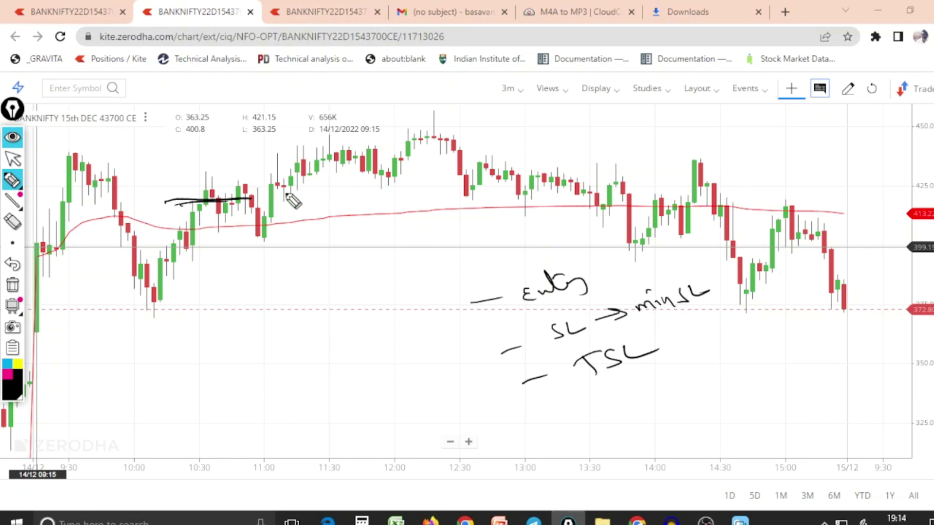
left_click_drag(177, 261, 244, 255)
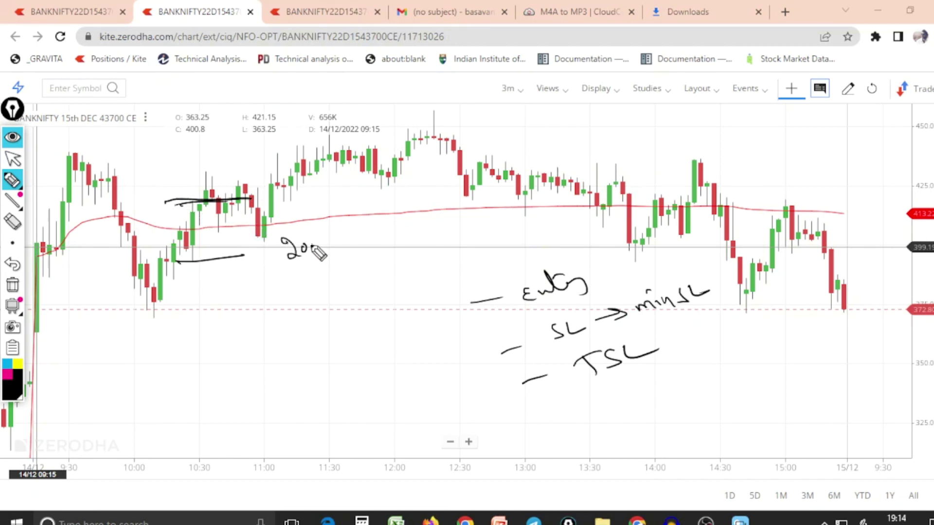
left_click_drag(313, 233, 325, 241)
left_click_drag(235, 191, 351, 127)
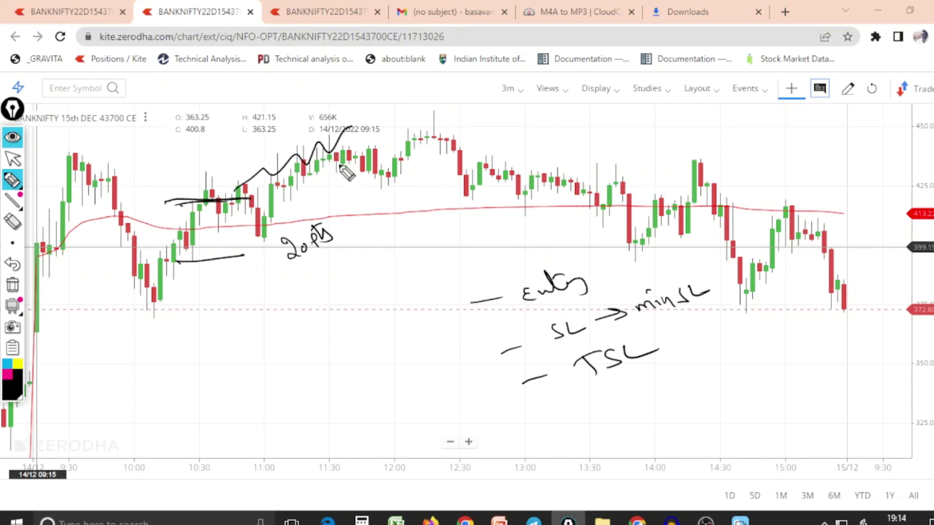
- Draw a line across the 11:00 to 12:00 highs and a curved arrow from a handwritten SL up to the entry level
left_click_drag(181, 204, 268, 197)
left_click_drag(267, 152, 390, 142)
mouse_move(267, 268)
left_mouse_down()
mouse_move(258, 284)
mouse_move(288, 277)
mouse_move(298, 193)
mouse_move(316, 202)
left_mouse_up()
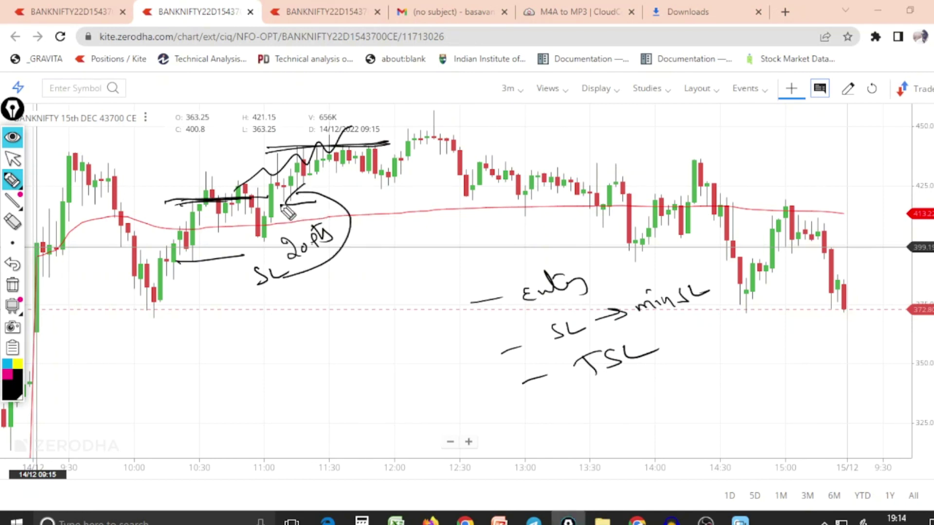
- Add an upward arrow and a second trailing-stop curve from the highs, and emphasise the 10:30 candle range and the TSL note
left_click_drag(257, 203, 304, 189)
mouse_move(377, 137)
left_mouse_down()
mouse_move(428, 73)
mouse_move(450, 82)
left_mouse_up()
mouse_move(315, 193)
left_mouse_down()
mouse_move(410, 149)
mouse_move(367, 145)
mouse_move(445, 147)
left_mouse_up()
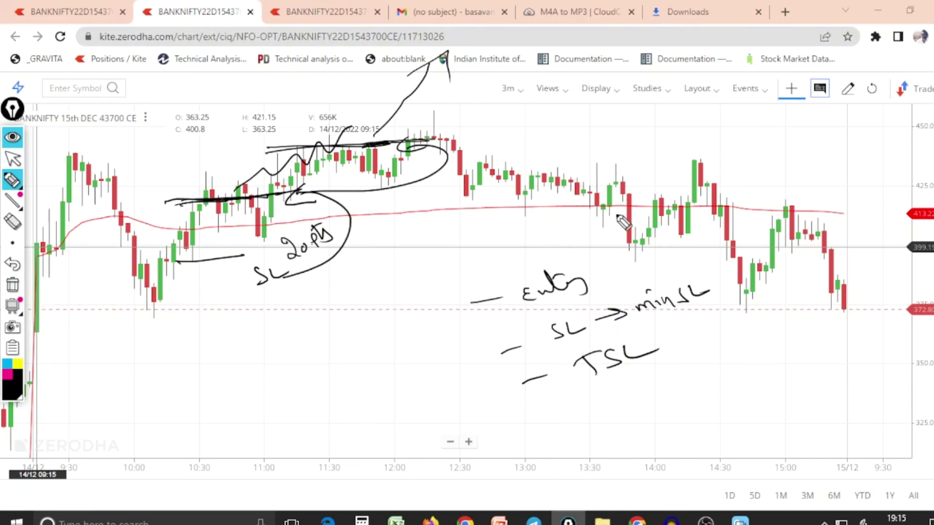
mouse_move(191, 227)
left_mouse_down()
mouse_move(181, 226)
mouse_move(199, 207)
mouse_move(210, 246)
mouse_move(197, 262)
mouse_move(241, 254)
left_mouse_up()
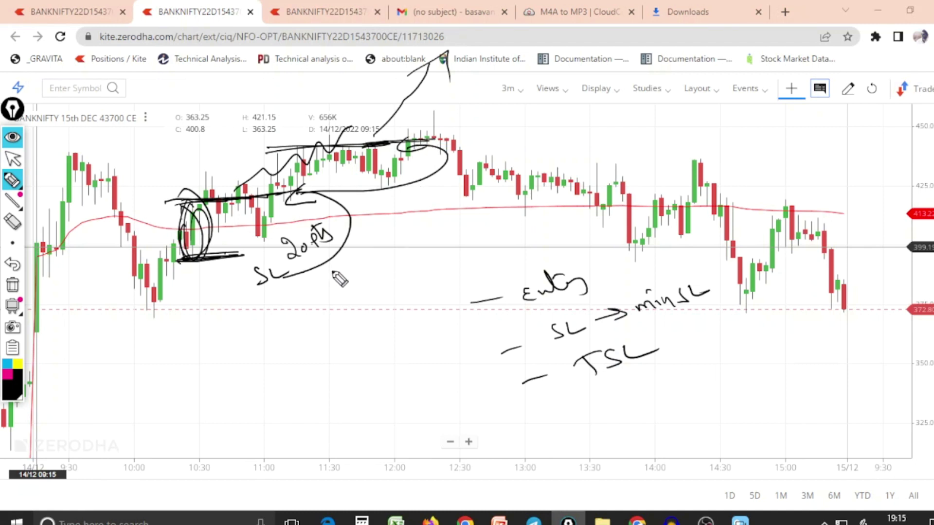
mouse_move(585, 402)
left_mouse_down()
mouse_move(652, 371)
mouse_move(618, 380)
left_mouse_up()
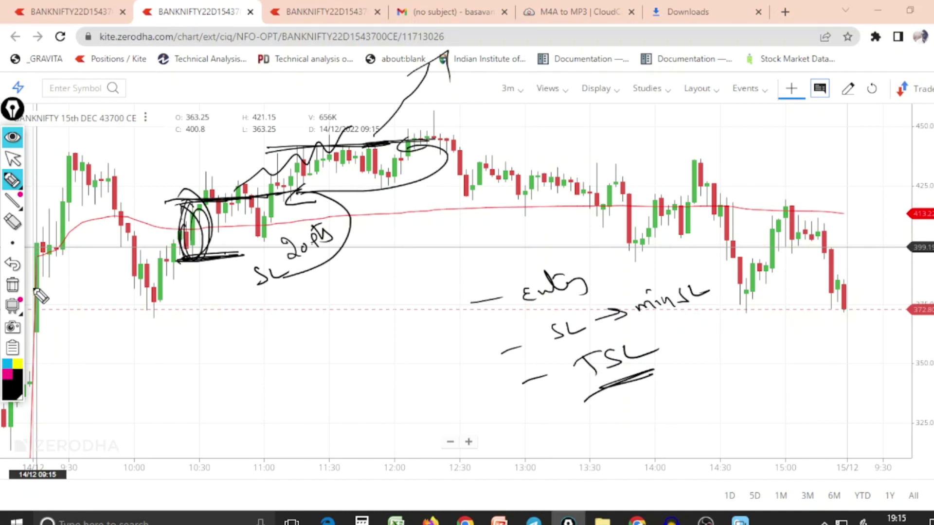
- Clear the annotations and redraw the 10:30 entry and stop levels, the circled 11:00 pullback, and the rising path with trailing-stop curves
left_click(13, 285)
mouse_move(180, 201)
left_mouse_down()
mouse_move(225, 198)
mouse_move(271, 235)
left_mouse_up()
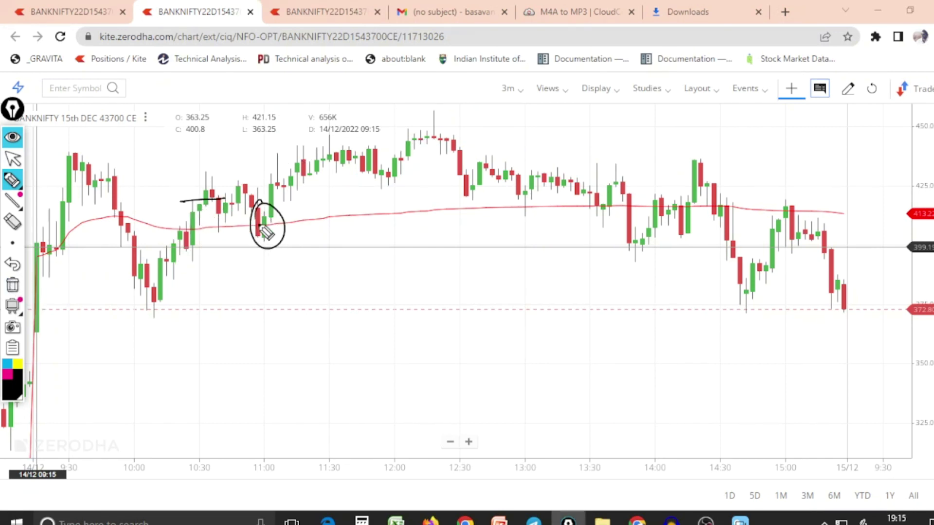
left_click_drag(190, 197, 291, 197)
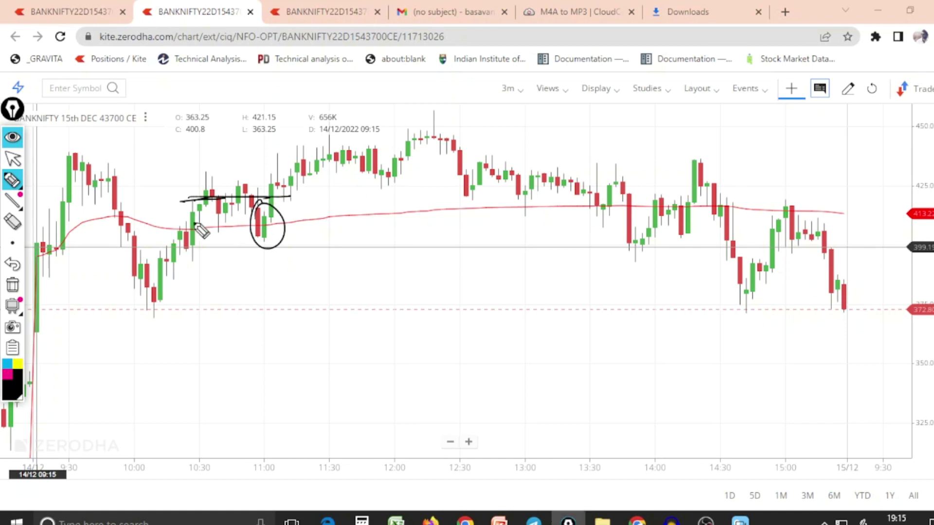
left_click_drag(180, 259, 254, 258)
mouse_move(192, 245)
left_mouse_down()
mouse_move(253, 224)
mouse_move(336, 156)
mouse_move(431, 150)
left_mouse_up()
mouse_move(267, 254)
left_mouse_down()
mouse_move(319, 213)
mouse_move(301, 212)
mouse_move(323, 213)
mouse_move(435, 164)
mouse_move(407, 159)
left_mouse_up()
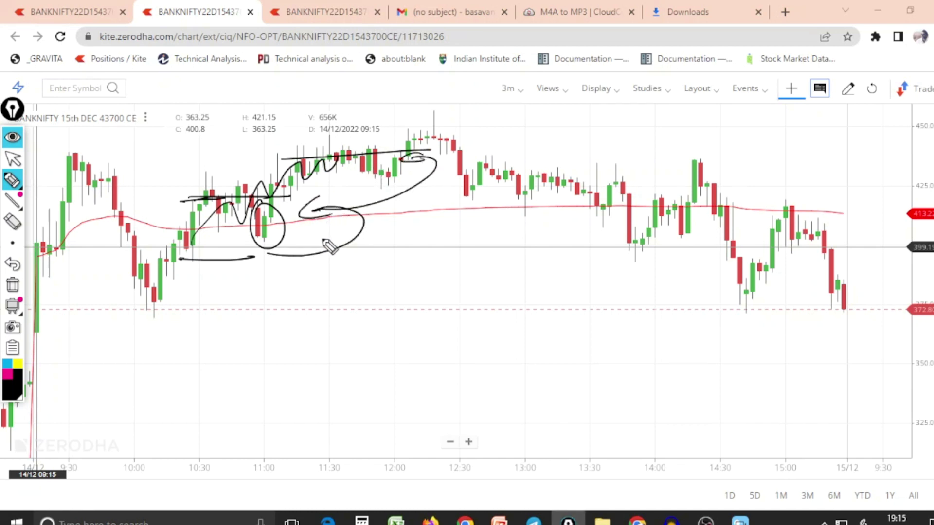
- Erase all drawings and sketch the entry line, stop-loss line, upward move to the 12:00 high and one trailing-stop arrow
left_click(17, 307)
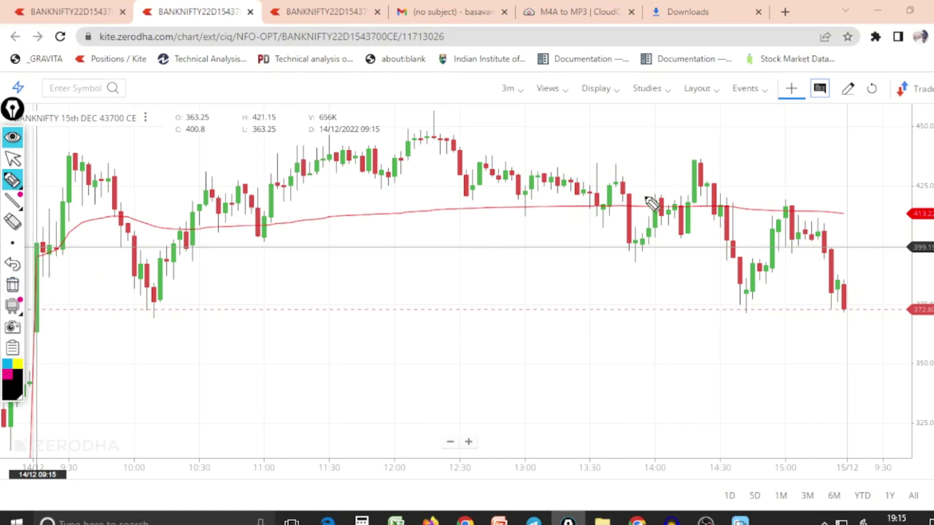
left_click_drag(182, 208, 256, 201)
left_click_drag(181, 261, 265, 249)
left_click_drag(263, 188, 404, 131)
left_click_drag(316, 147, 420, 151)
mouse_move(266, 249)
left_mouse_down()
mouse_move(343, 208)
mouse_move(329, 201)
left_mouse_up()
- Circle the 14:00 candles, mark their upper and lower levels, and add a circled 2 and a circled SL beside that setup
mouse_move(679, 192)
left_mouse_down()
mouse_move(654, 191)
mouse_move(661, 238)
left_mouse_up()
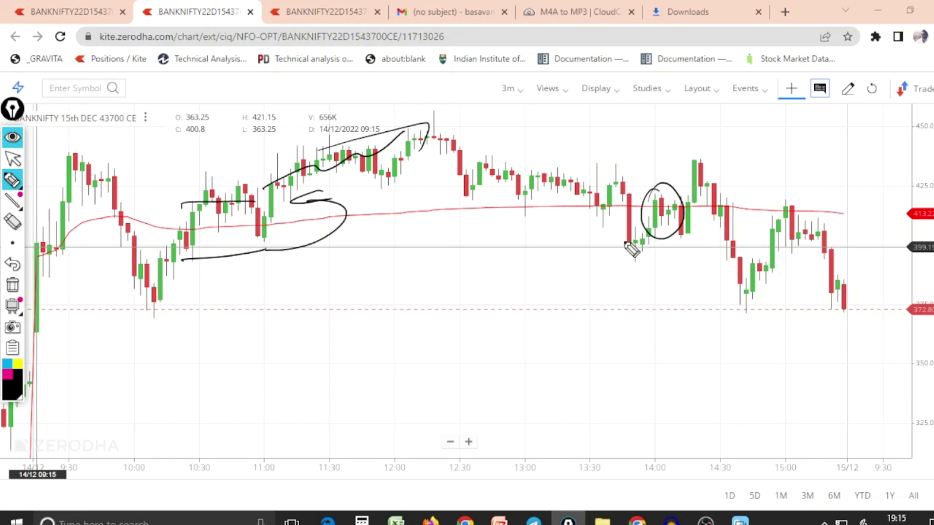
left_click_drag(639, 198, 703, 191)
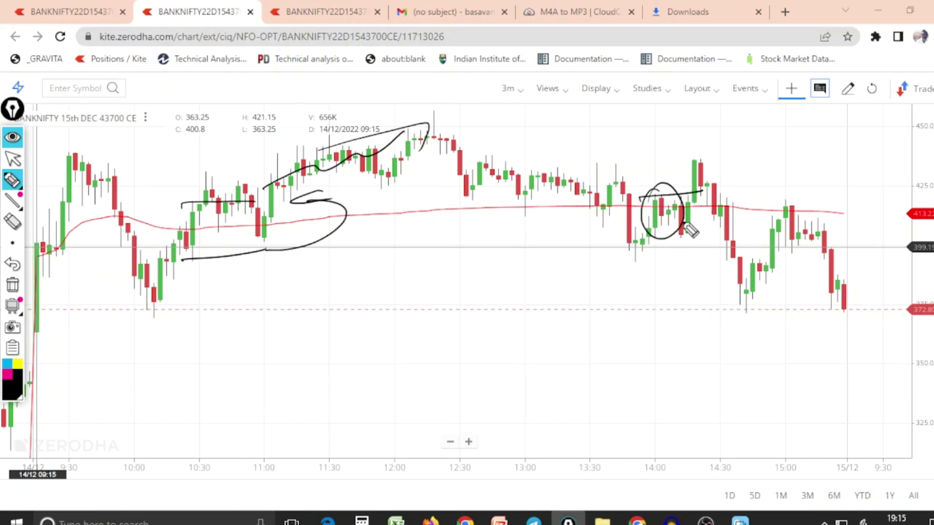
left_click_drag(641, 243, 714, 238)
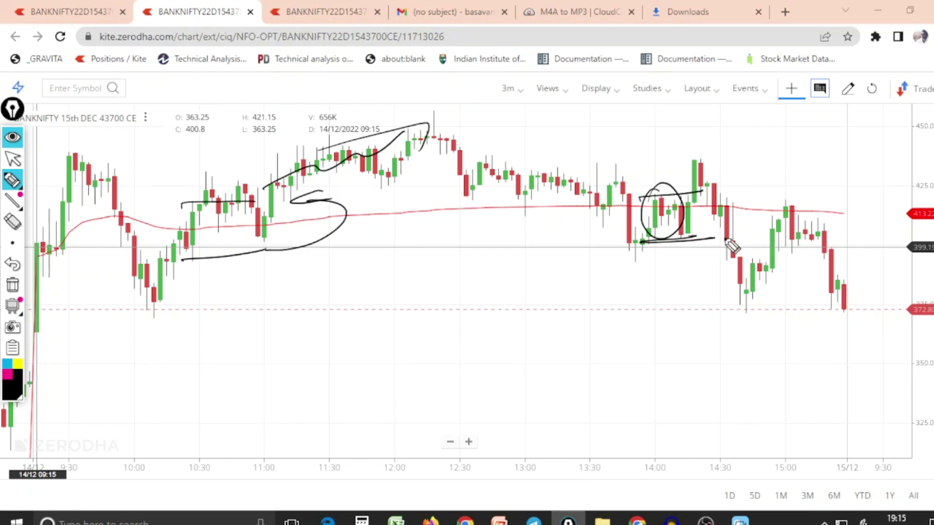
mouse_move(741, 162)
left_mouse_down()
mouse_move(764, 170)
mouse_move(737, 143)
left_mouse_up()
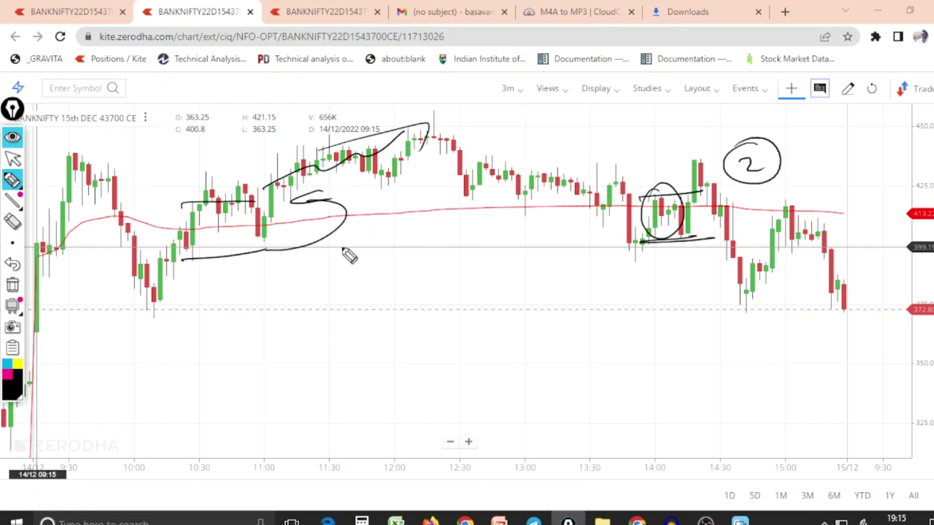
left_click_drag(297, 181, 369, 147)
mouse_move(784, 190)
left_mouse_down()
mouse_move(771, 211)
mouse_move(807, 193)
mouse_move(800, 175)
left_mouse_up()
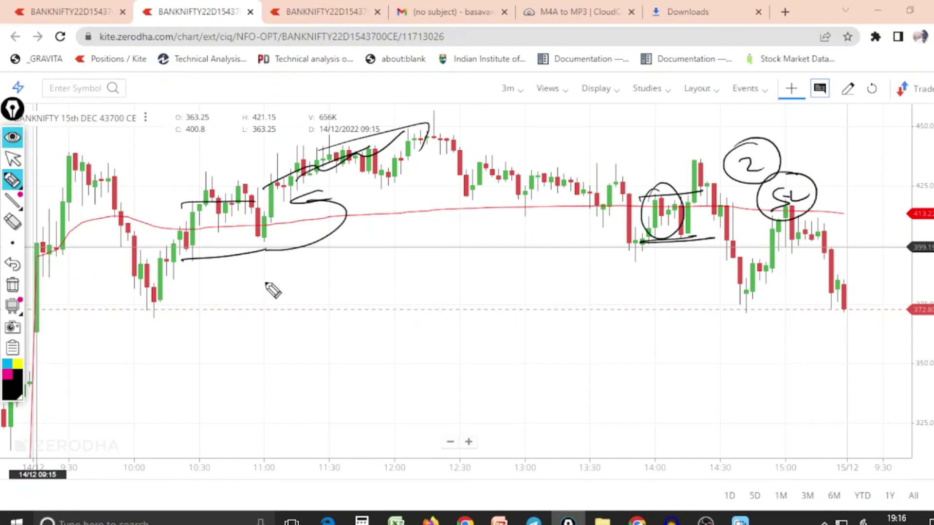
- Sketch a base line below the candles with one path rising from it and another moving sideways before falling
left_click_drag(381, 350, 464, 351)
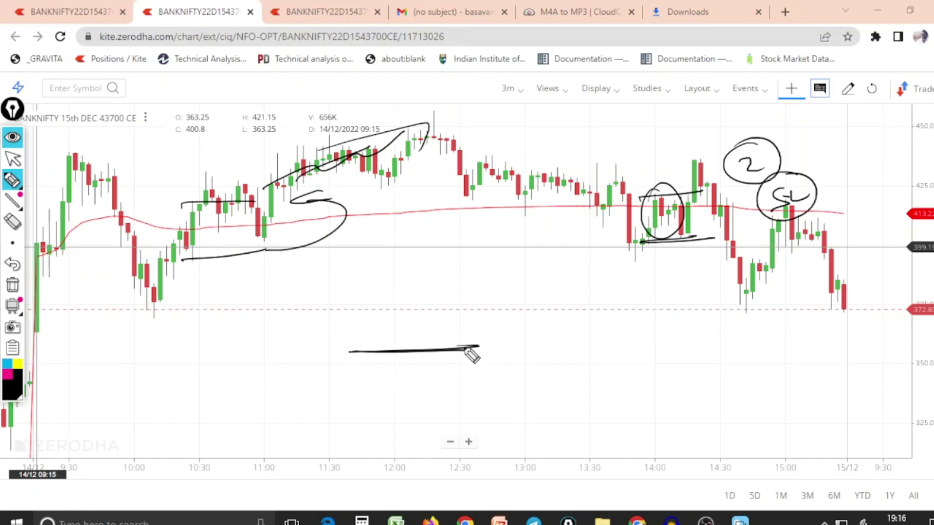
left_click_drag(398, 357, 516, 291)
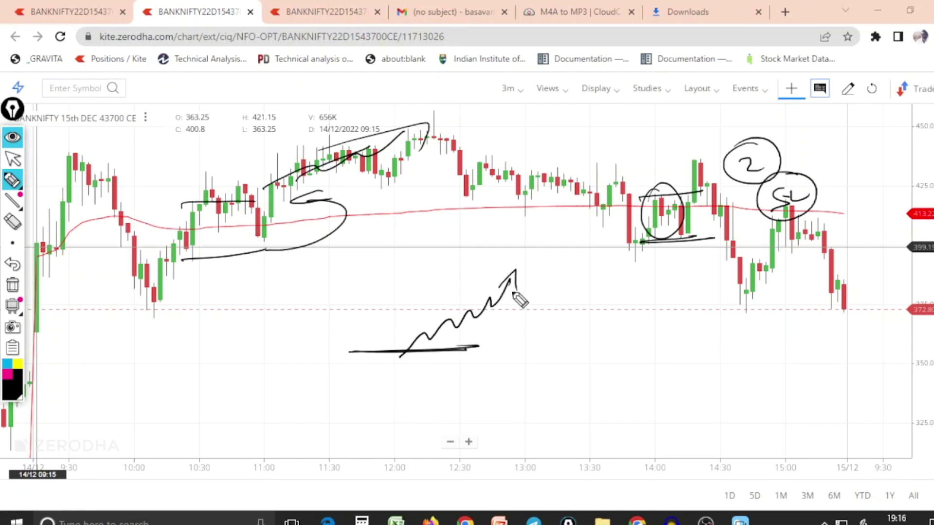
mouse_move(404, 358)
left_mouse_down()
mouse_move(467, 336)
mouse_move(508, 335)
mouse_move(550, 363)
mouse_move(570, 403)
mouse_move(582, 387)
left_mouse_up()
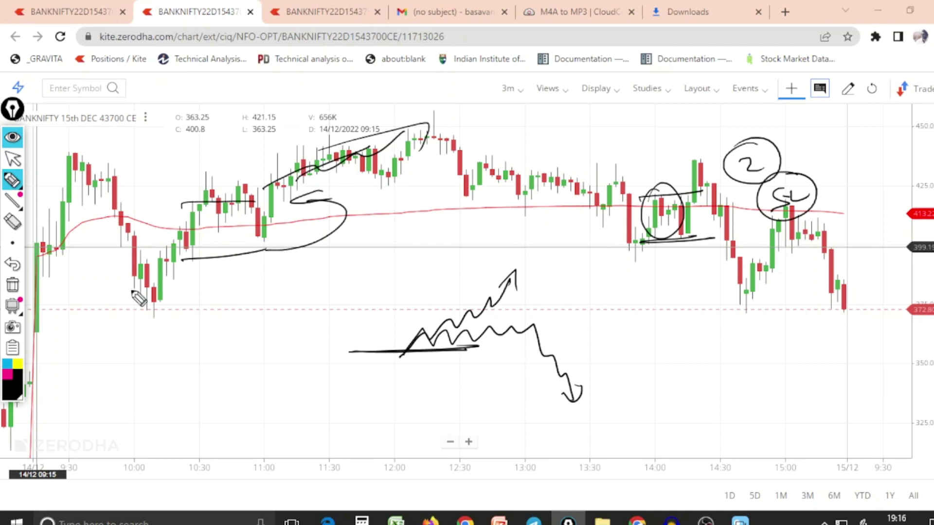
- Clear the drawings and mark the 10:30 entry and stop lines, a curved trailing stop, and upward arrows toward the 12:15 high
left_click(15, 285)
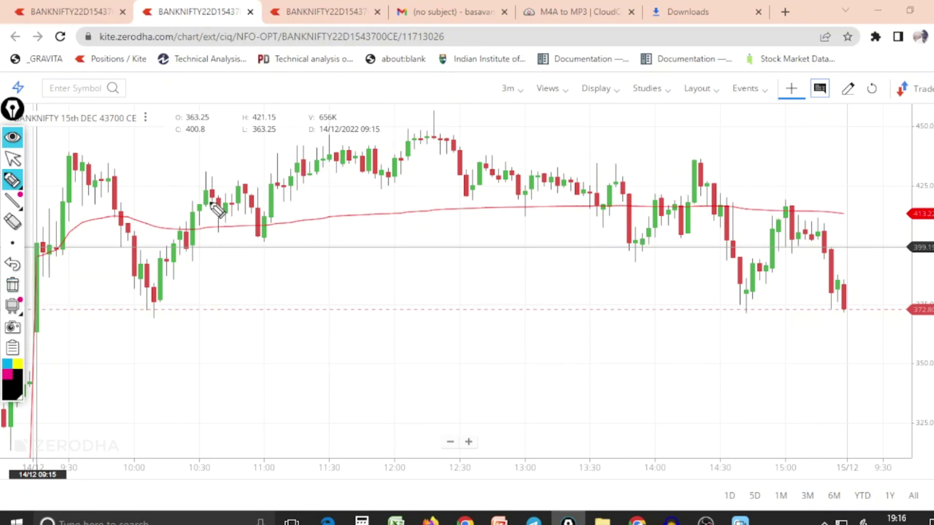
left_click_drag(197, 207, 275, 201)
mouse_move(175, 260)
left_mouse_down()
mouse_move(276, 253)
mouse_move(317, 230)
mouse_move(303, 167)
mouse_move(323, 150)
left_mouse_up()
left_click_drag(307, 193, 307, 209)
mouse_move(333, 171)
left_mouse_down()
mouse_move(411, 133)
mouse_move(434, 138)
left_mouse_up()
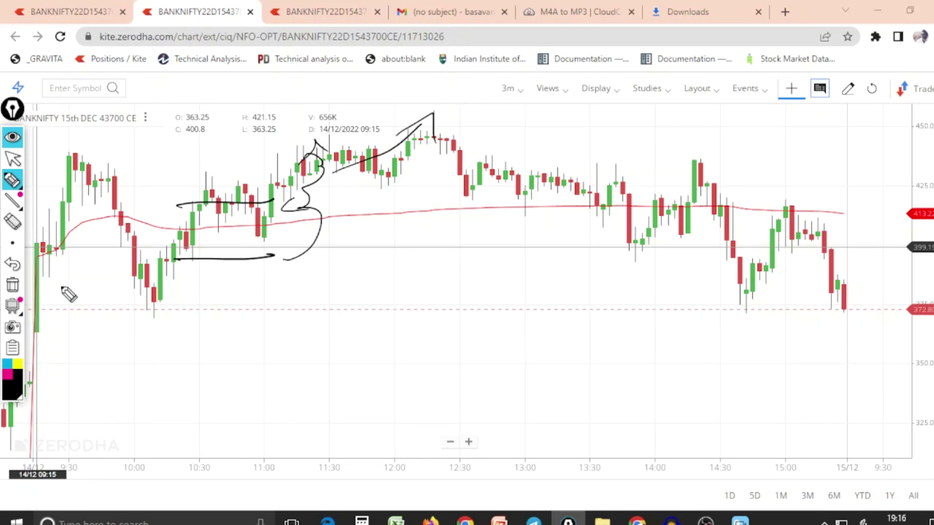
- Clear the drawings, switch to the 5-minute chart with stochastics, and bring the 14/12 session into view
left_click(12, 284)
left_click(13, 159)
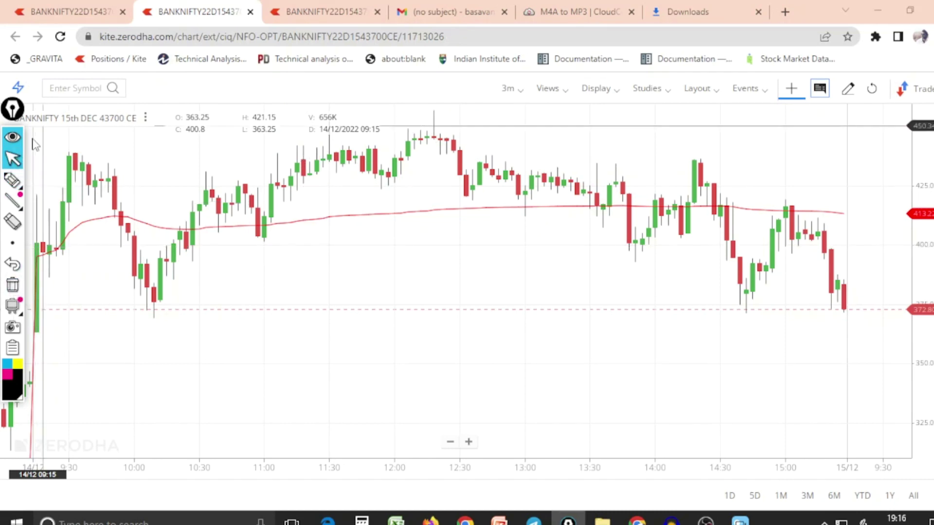
left_click(302, 15)
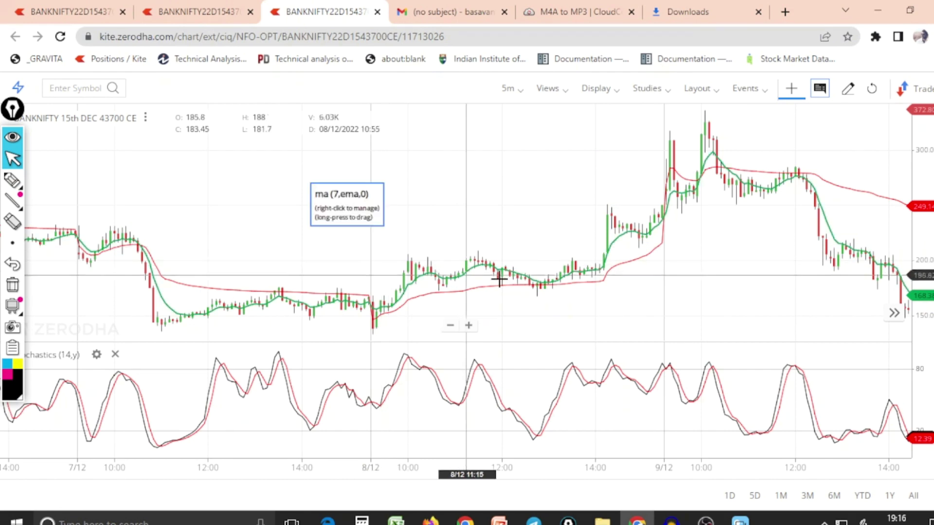
scroll(582, 281, "right", 10)
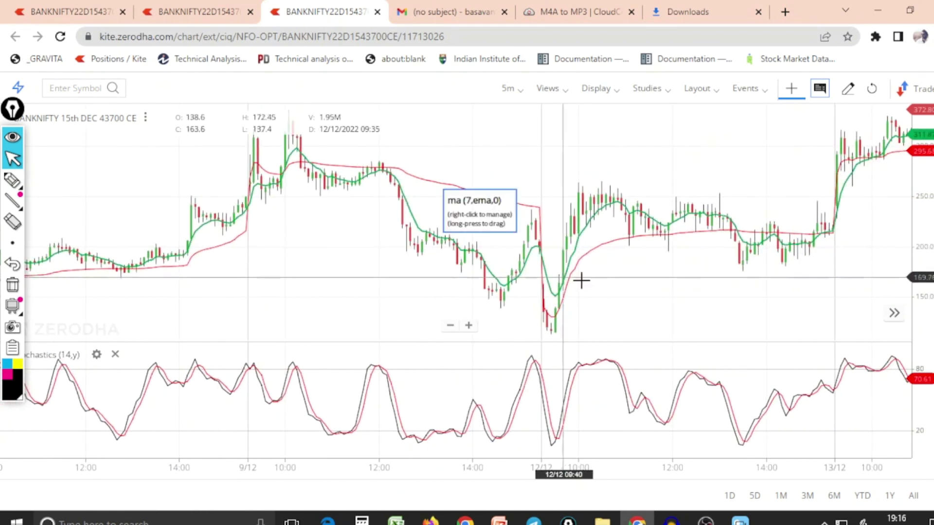
scroll(581, 280, "right", 15)
scroll(785, 210, "up", 5)
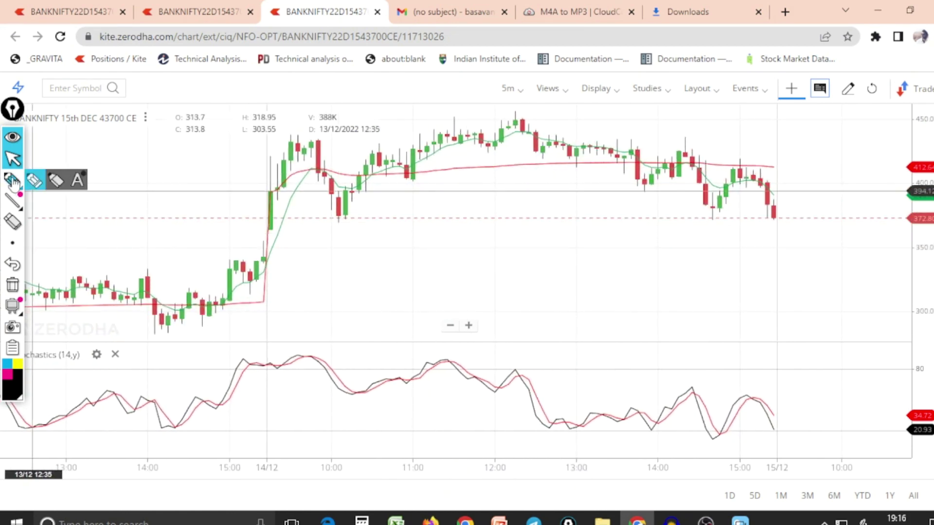
- With the pen, circle the 10:25 candle and its stochastic crossover, and handwrite "MA" and "Low" beneath the candles
left_click(35, 180)
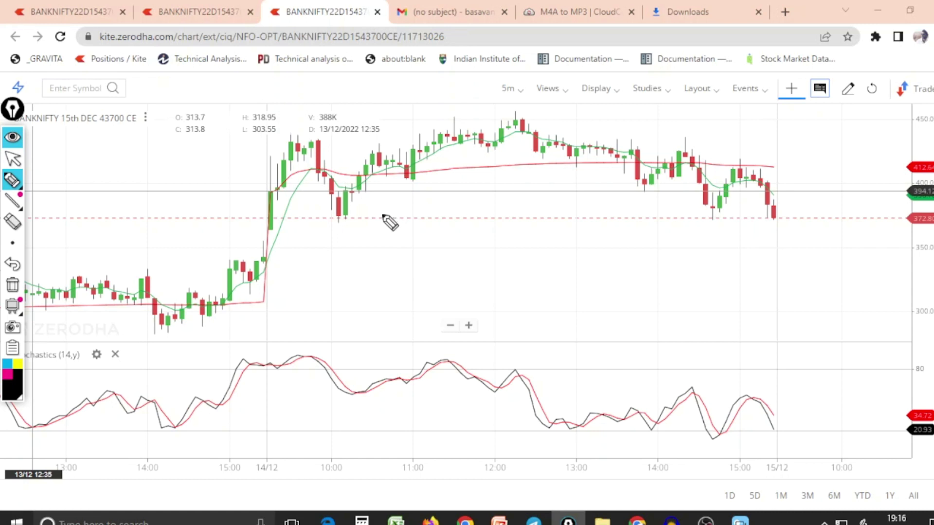
mouse_move(373, 167)
left_mouse_down()
mouse_move(364, 199)
mouse_move(372, 207)
left_mouse_up()
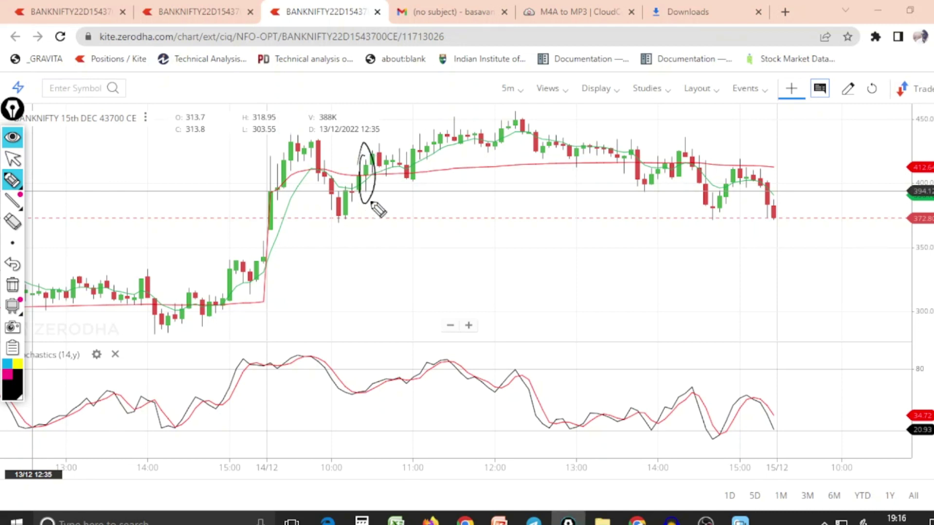
left_click_drag(364, 375, 365, 406)
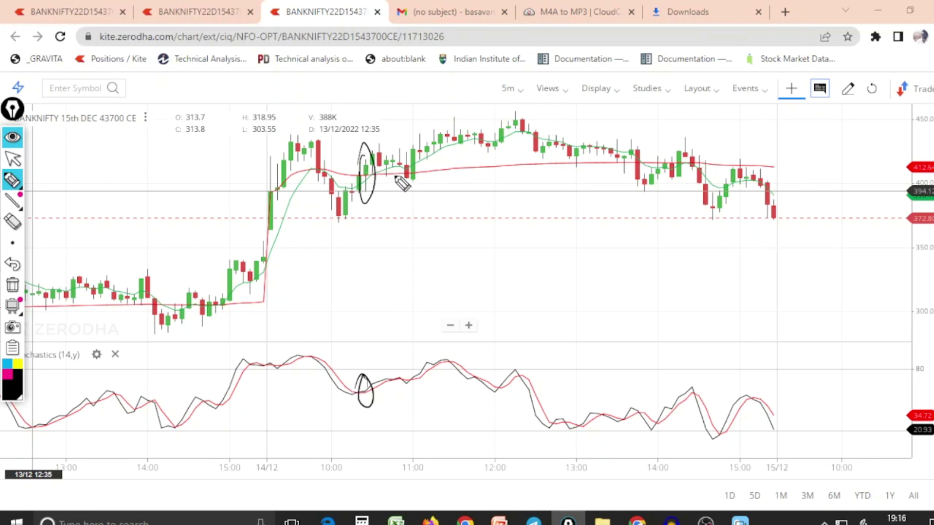
mouse_move(462, 152)
left_mouse_down()
mouse_move(470, 178)
mouse_move(487, 171)
left_mouse_up()
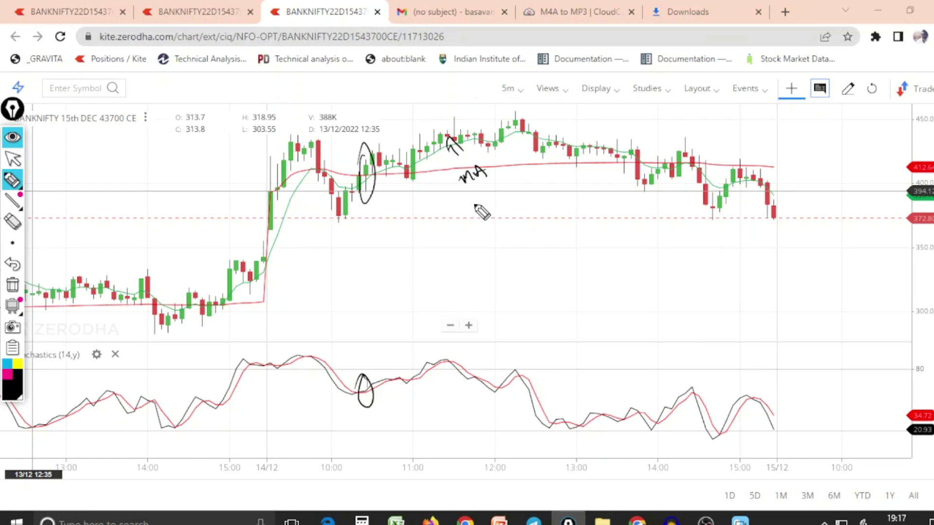
mouse_move(474, 208)
left_mouse_down()
mouse_move(492, 214)
mouse_move(519, 194)
left_mouse_up()
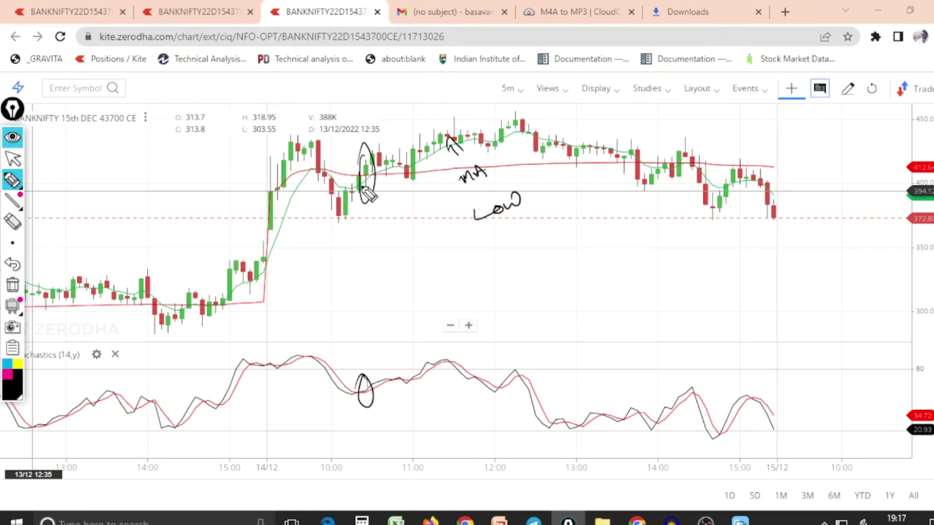
- Draw short lines at the circled 10:25 candle and below the candles near 11:00 on 14/12, and clear the drawings
left_click_drag(354, 160, 396, 156)
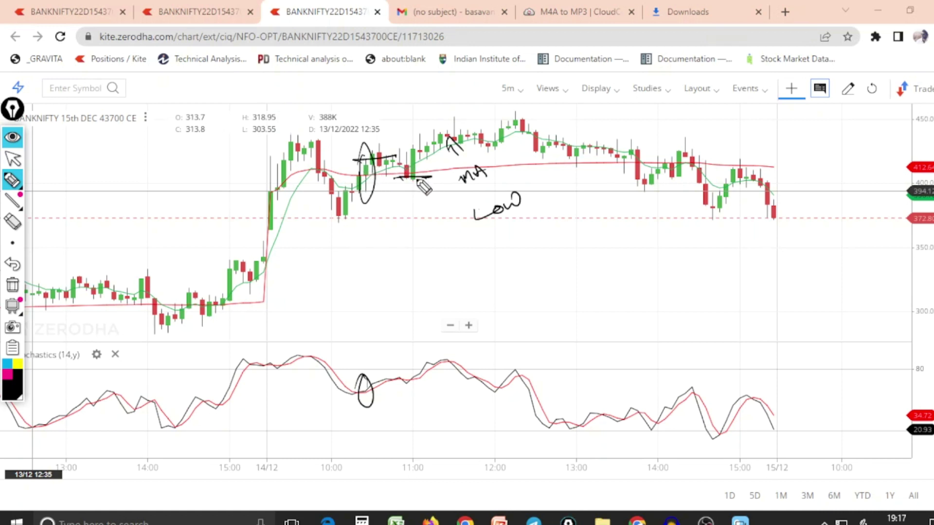
left_click(13, 286)
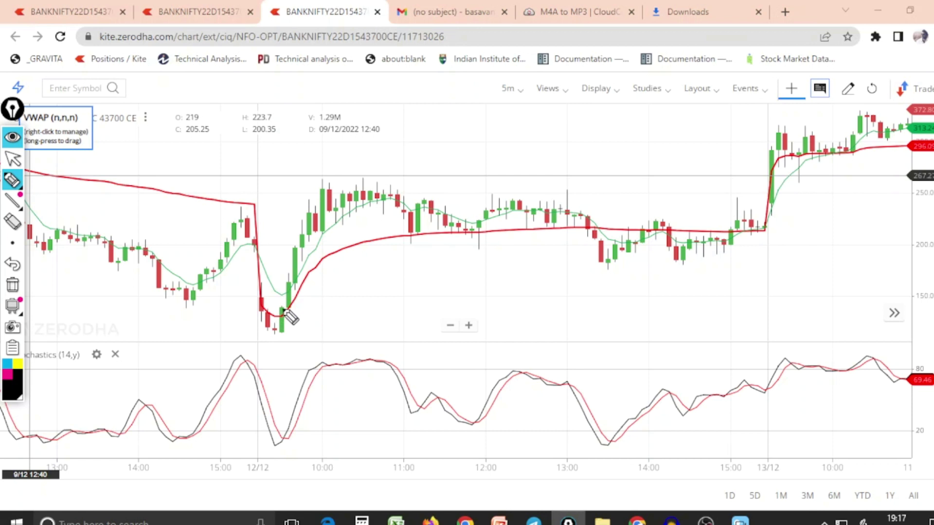
- On the 12/12 session, circle the green candle after the open and its stochastic crossover, and draw entry and exit lines
mouse_move(287, 317)
left_mouse_down()
mouse_move(285, 303)
mouse_move(342, 293)
left_mouse_up()
left_click_drag(282, 414, 281, 433)
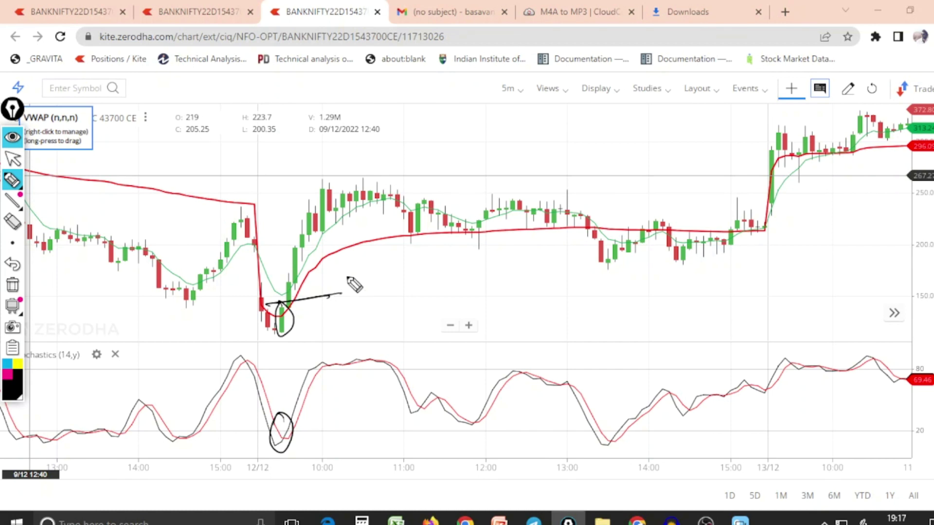
mouse_move(388, 209)
left_mouse_down()
mouse_move(430, 208)
mouse_move(384, 208)
left_mouse_up()
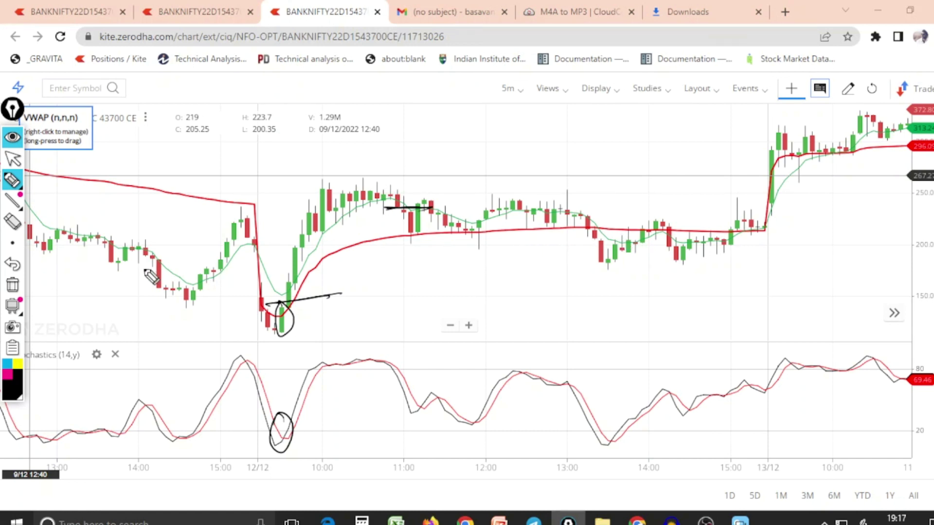
- Clear the drawings, circle the 13/12 opening stochastic crossover, and mark the opening candle's entry line and an exit line near 10:30
left_click(11, 286)
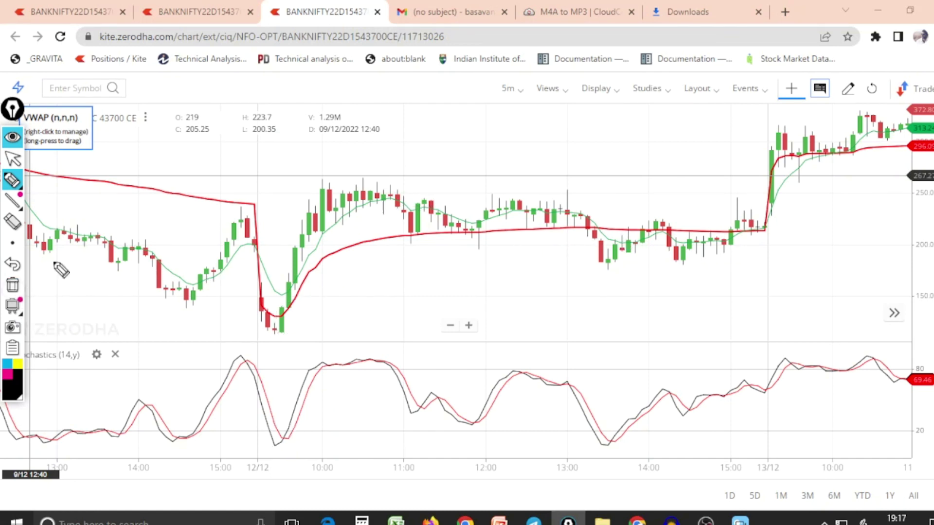
left_click_drag(754, 372, 767, 379)
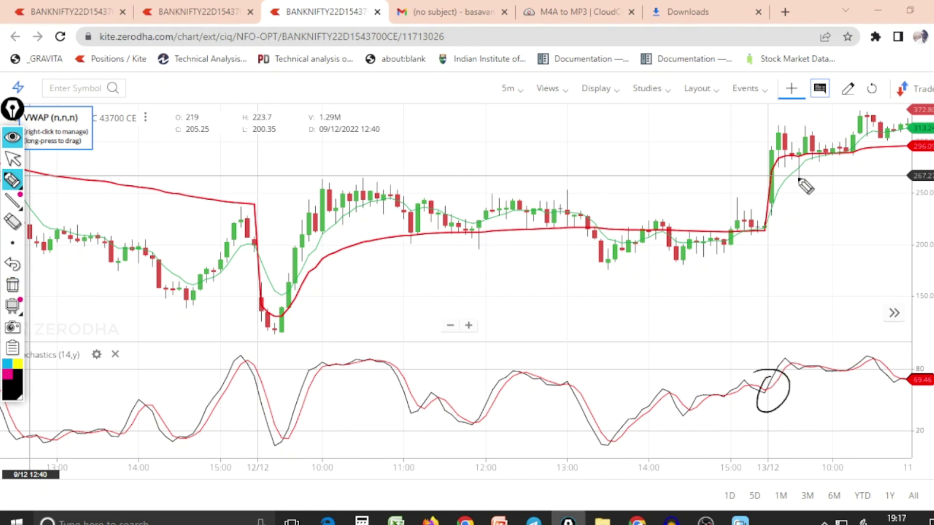
left_click_drag(754, 145, 902, 136)
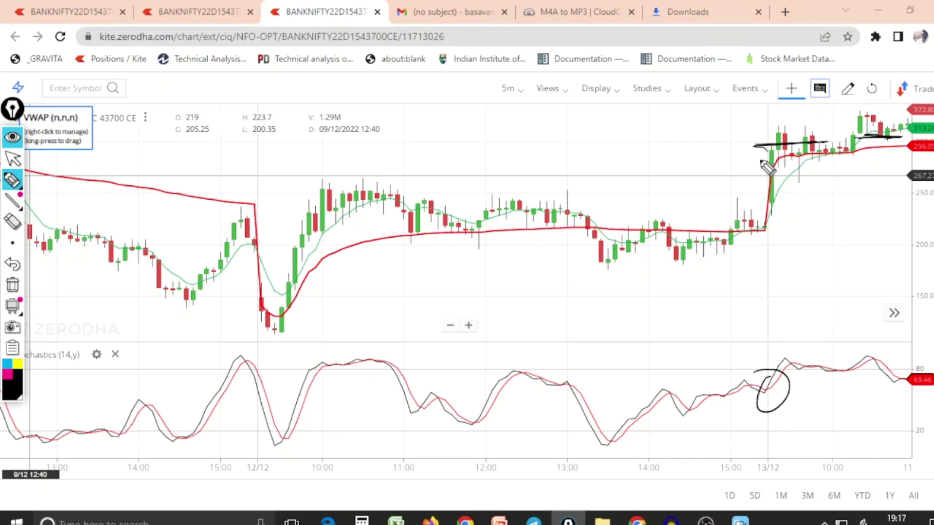
- Sketch a zigzag path rising over the 12/12 morning candles, plus freehand strokes above the midday candles
left_click_drag(513, 175, 493, 176)
mouse_move(261, 297)
left_mouse_down()
mouse_move(332, 213)
mouse_move(347, 160)
mouse_move(354, 190)
left_mouse_up()
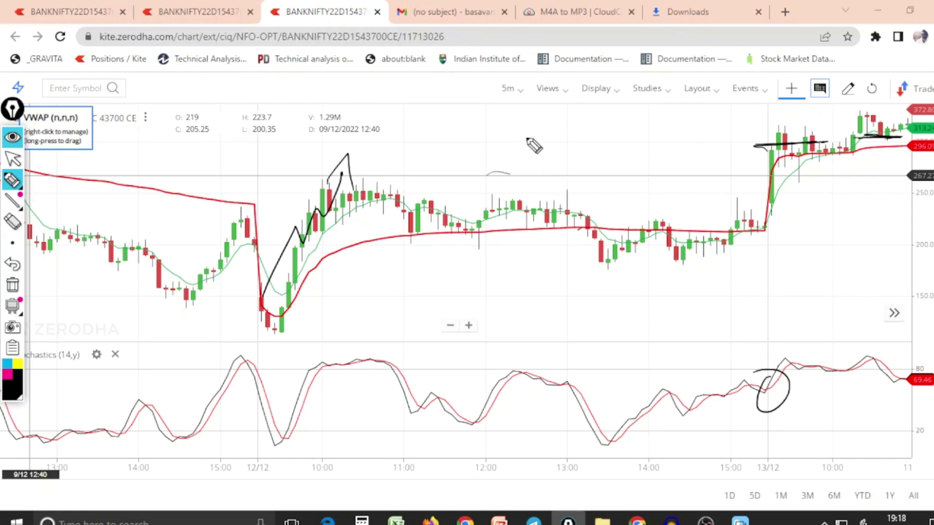
mouse_move(535, 155)
left_mouse_down()
mouse_move(533, 173)
mouse_move(546, 162)
mouse_move(565, 167)
mouse_move(569, 149)
mouse_move(617, 146)
left_mouse_up()
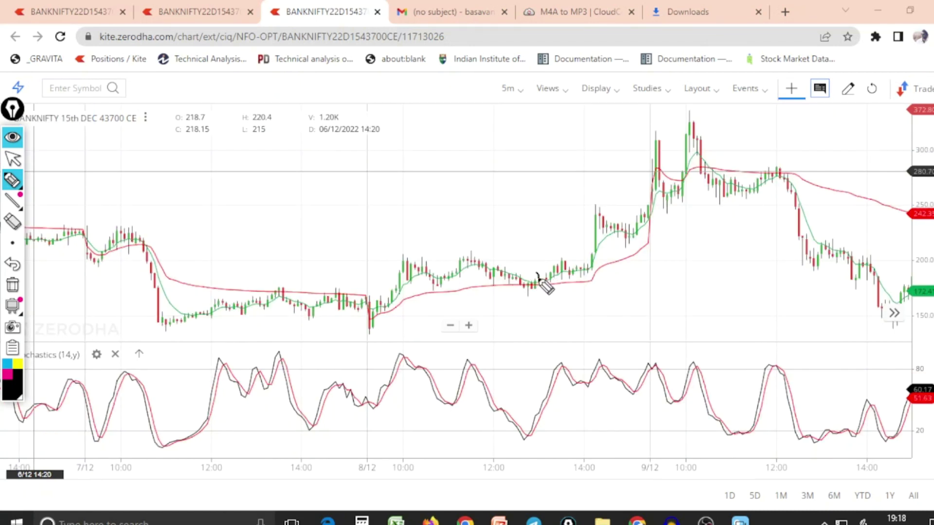
- On the 8/12 session, circle the candles near 13:00 and their stochastic crossover, and draw entry and late-session exit lines
left_click_drag(539, 276, 535, 274)
left_click_drag(526, 422, 534, 443)
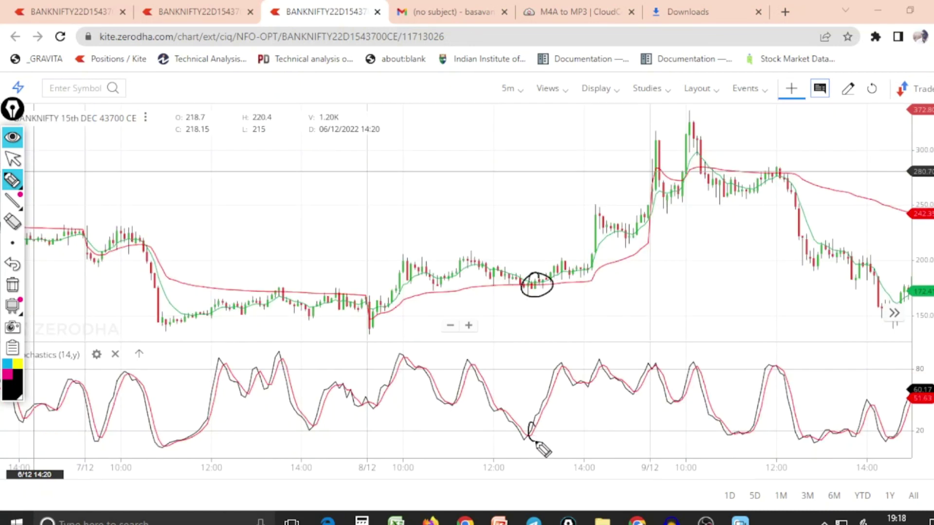
left_click_drag(537, 275, 578, 275)
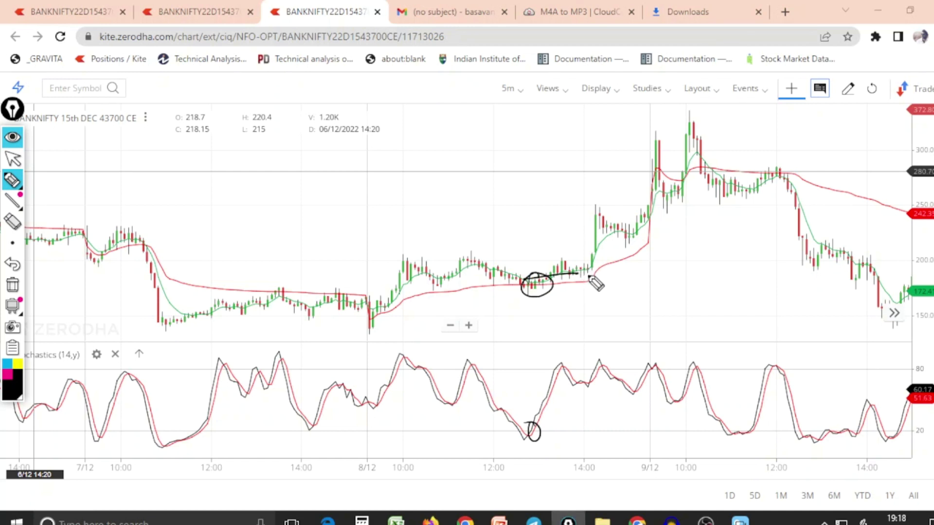
left_click_drag(599, 240, 656, 238)
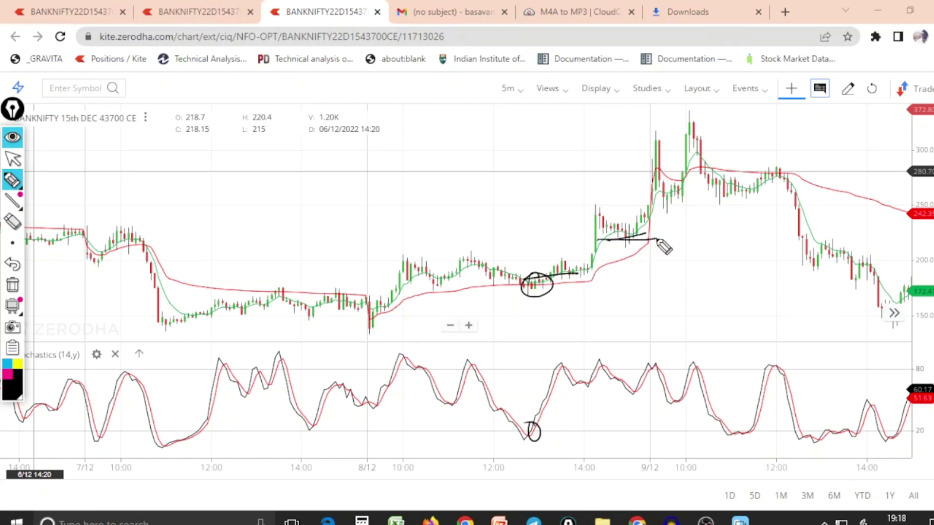
- On the 9/12 session, circle the candles near 10:00 and their stochastic crossover, and draw level lines above them
mouse_move(683, 181)
left_mouse_down()
mouse_move(701, 199)
mouse_move(689, 165)
left_mouse_up()
left_click_drag(672, 371, 683, 389)
mouse_move(689, 153)
left_mouse_down()
mouse_move(729, 153)
mouse_move(674, 168)
mouse_move(743, 154)
left_mouse_up()
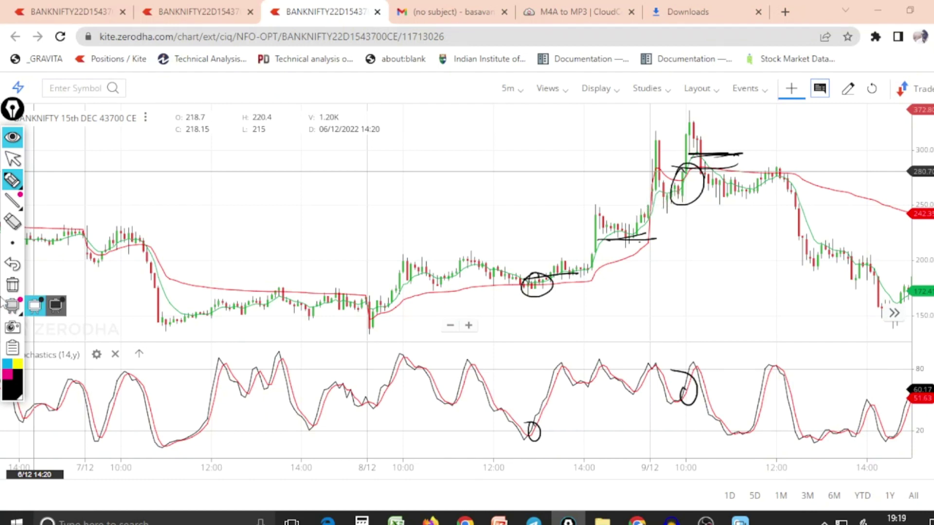
- Clear the drawings, return to the normal pointer, and switch to the PowerPoint slide "Algo Trading Strategies"
left_click(13, 285)
left_click(13, 159)
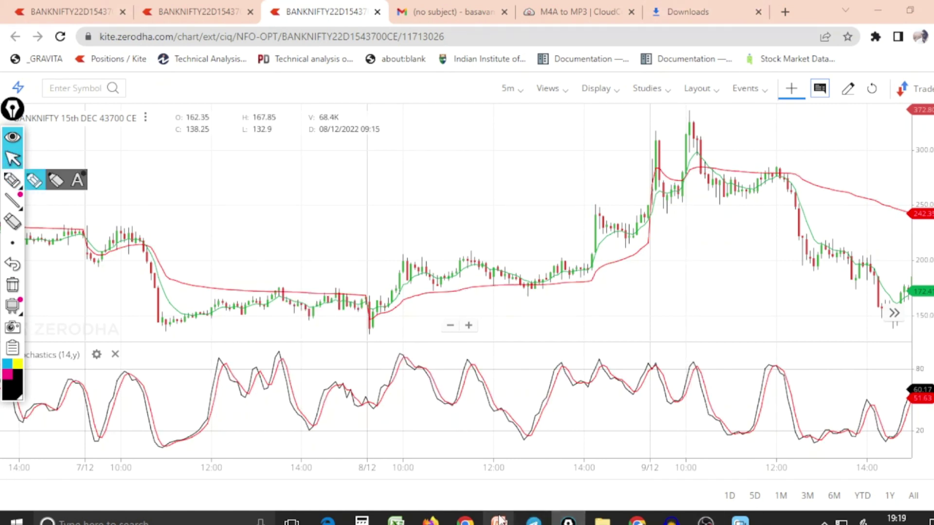
mouse_move(499, 519)
left_click(581, 461)
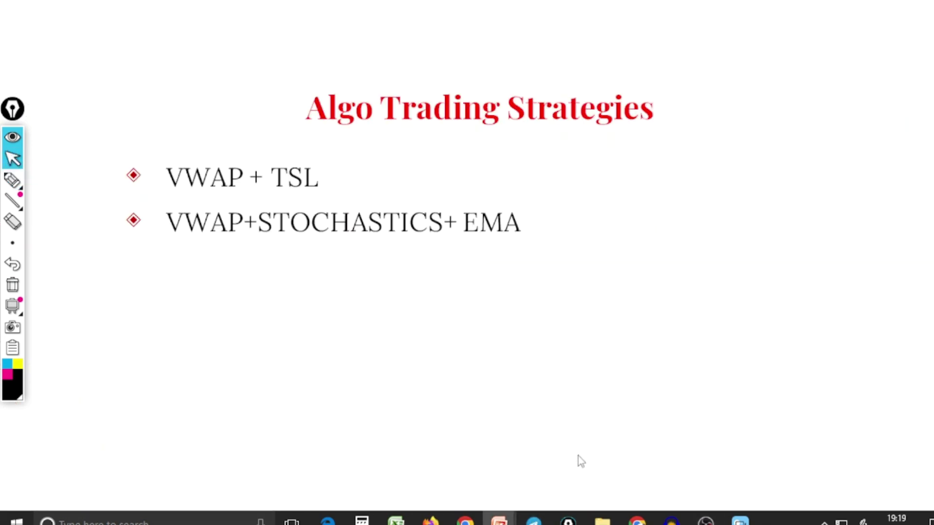